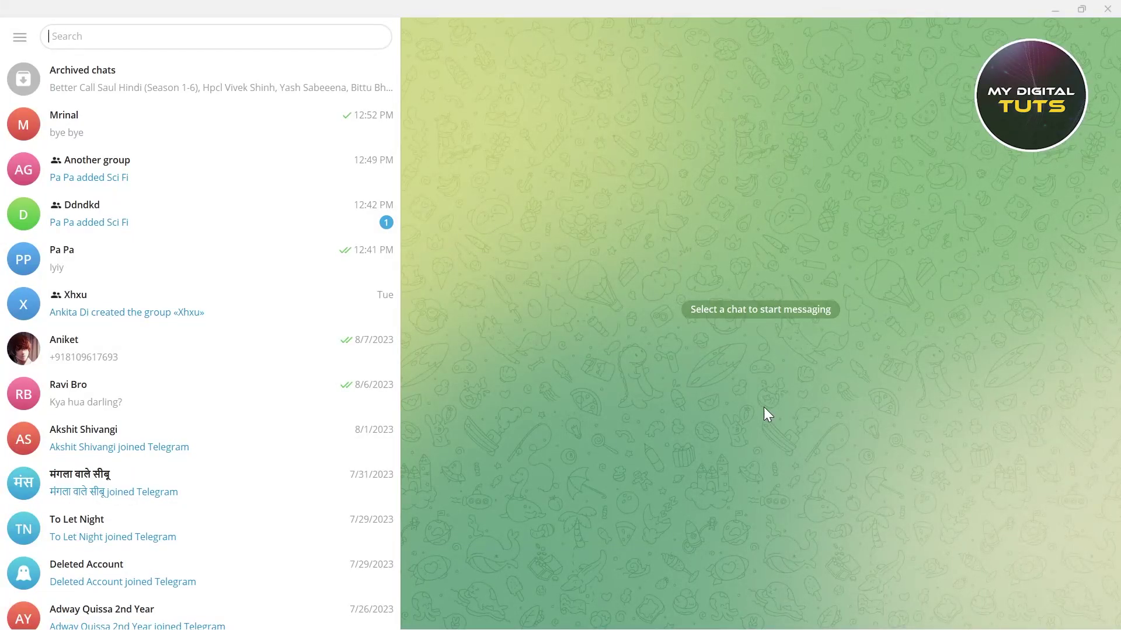
Close Telegram, refresh the desktop, relaunch Telegram and open its Settings from the main menu
left_click(1107, 9)
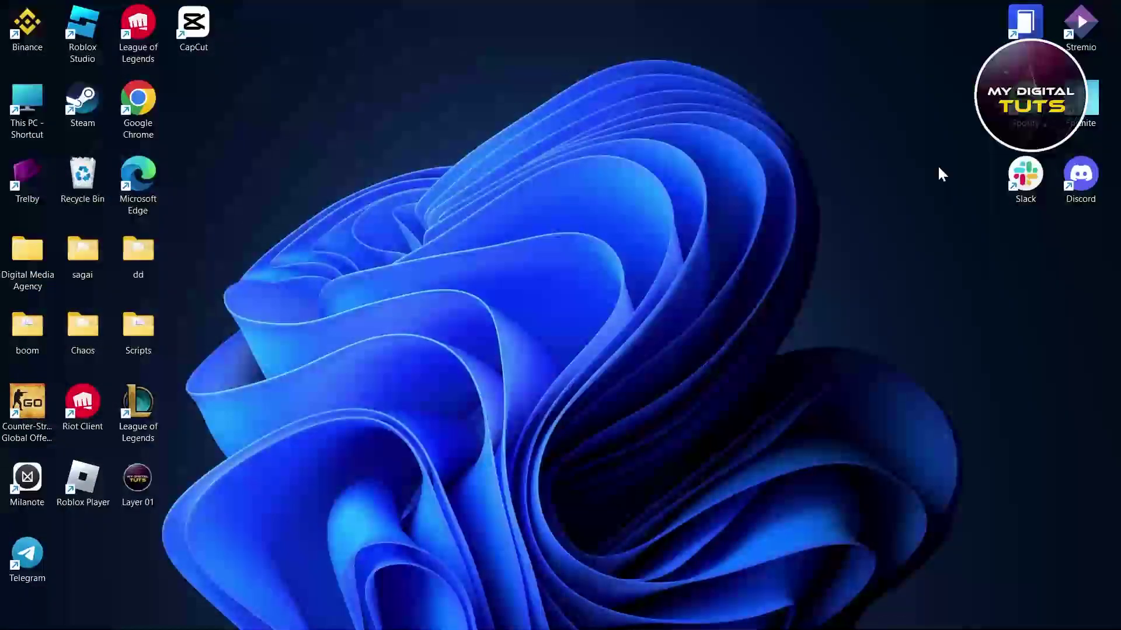
right_click(662, 77)
left_click(765, 144)
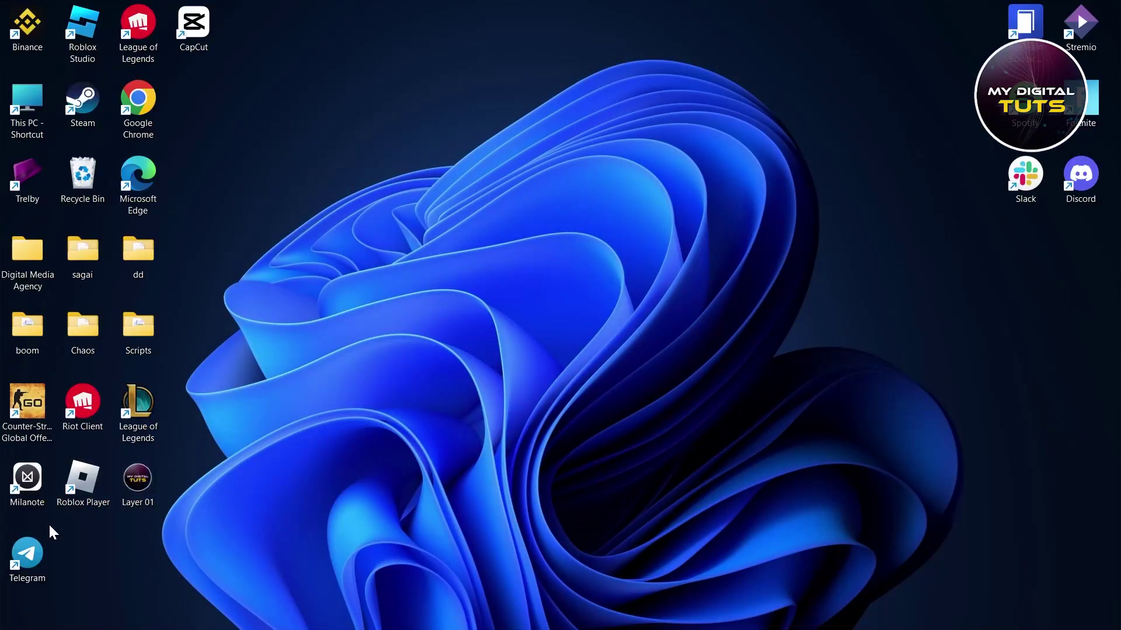
double_click(32, 551)
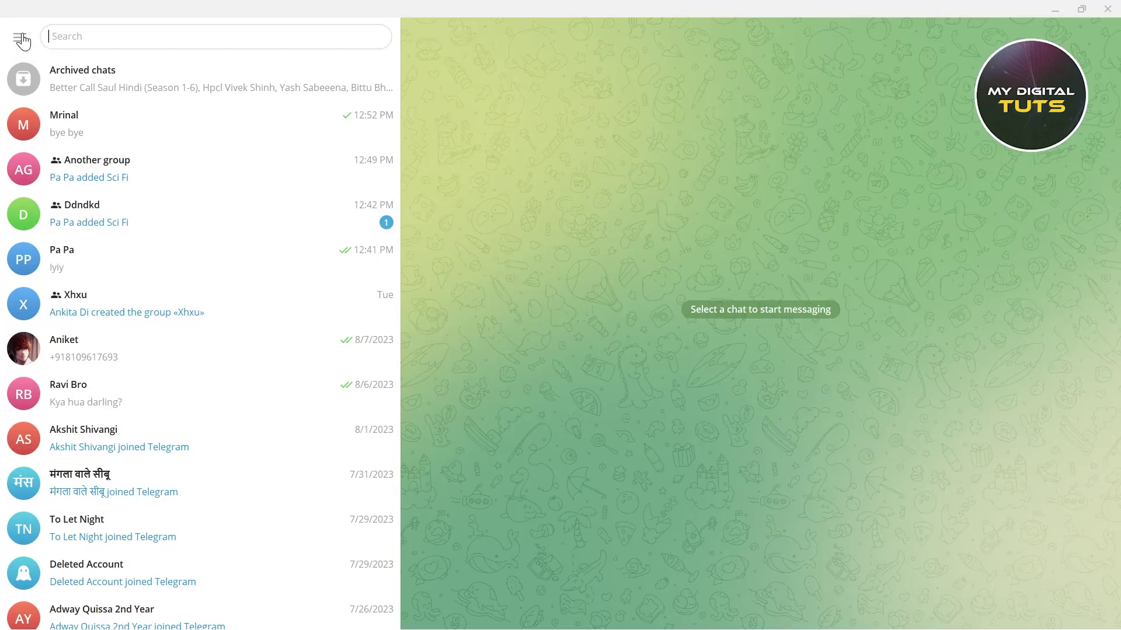
left_click(21, 40)
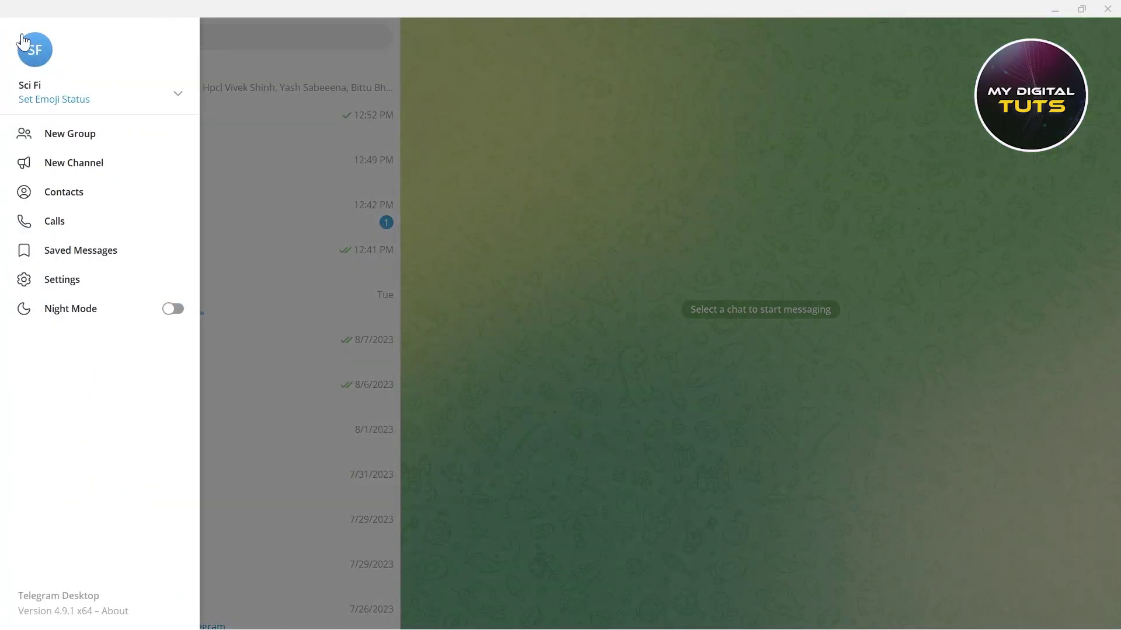
left_click(111, 280)
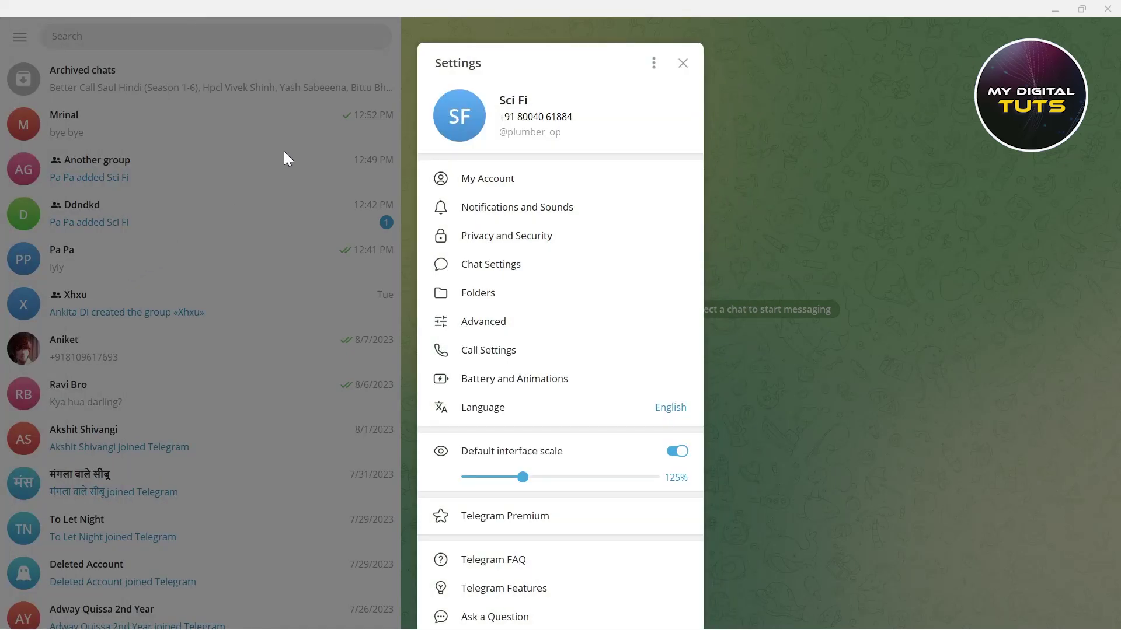
scroll(535, 297, "down", 1)
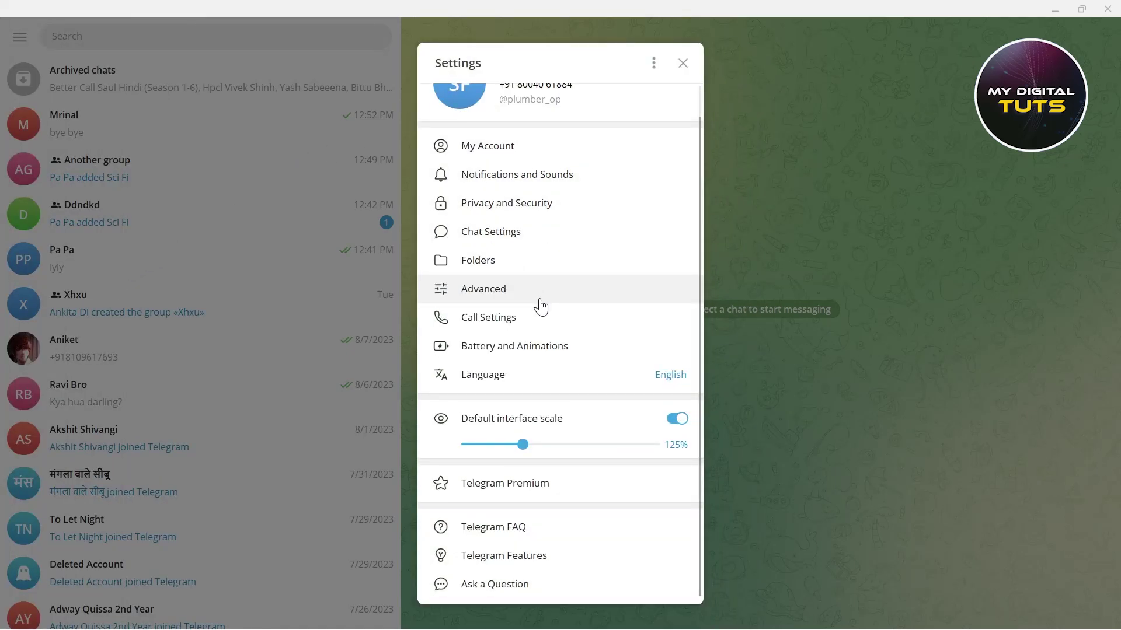
scroll(538, 306, "up", 1)
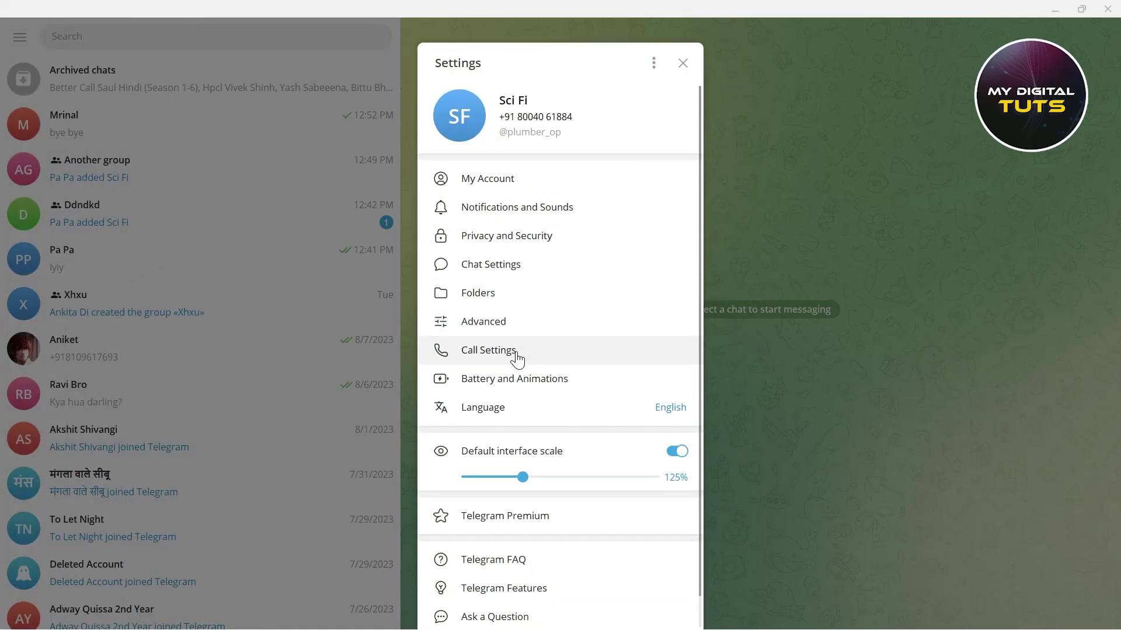
In Advanced settings, keep the download path as the Telegram folder in system Downloads
left_click(491, 327)
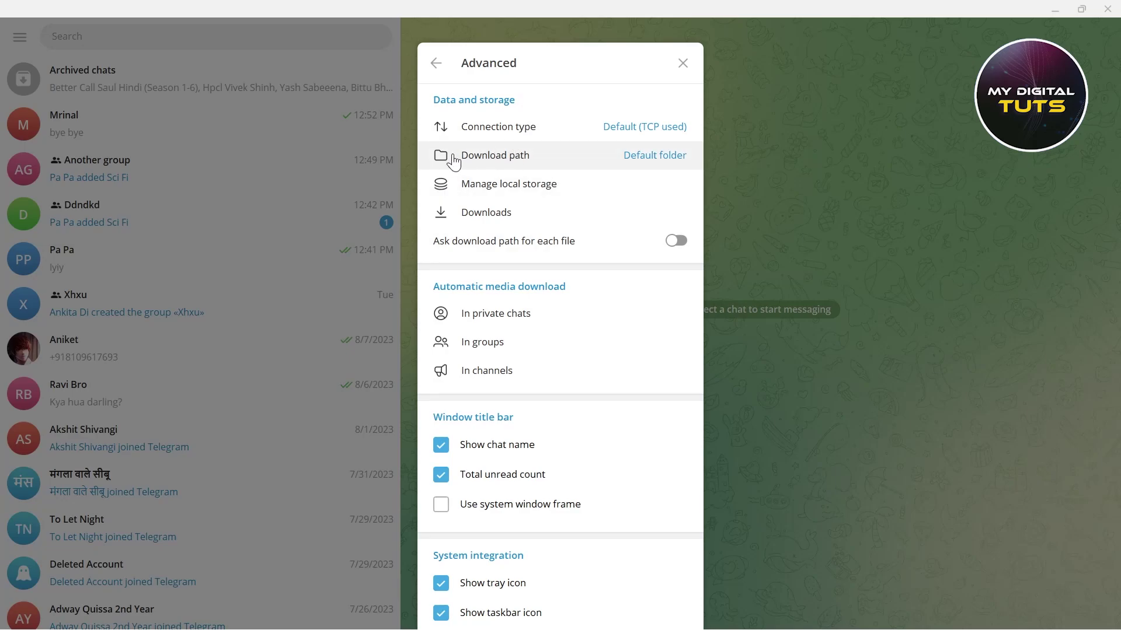
left_click(672, 161)
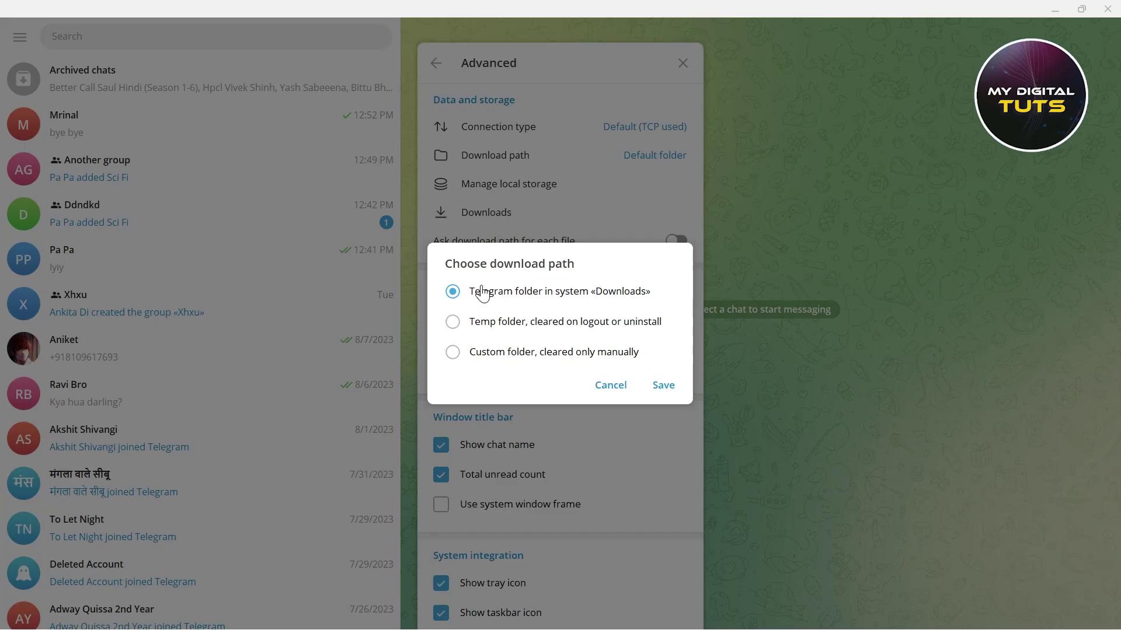
left_click(668, 393)
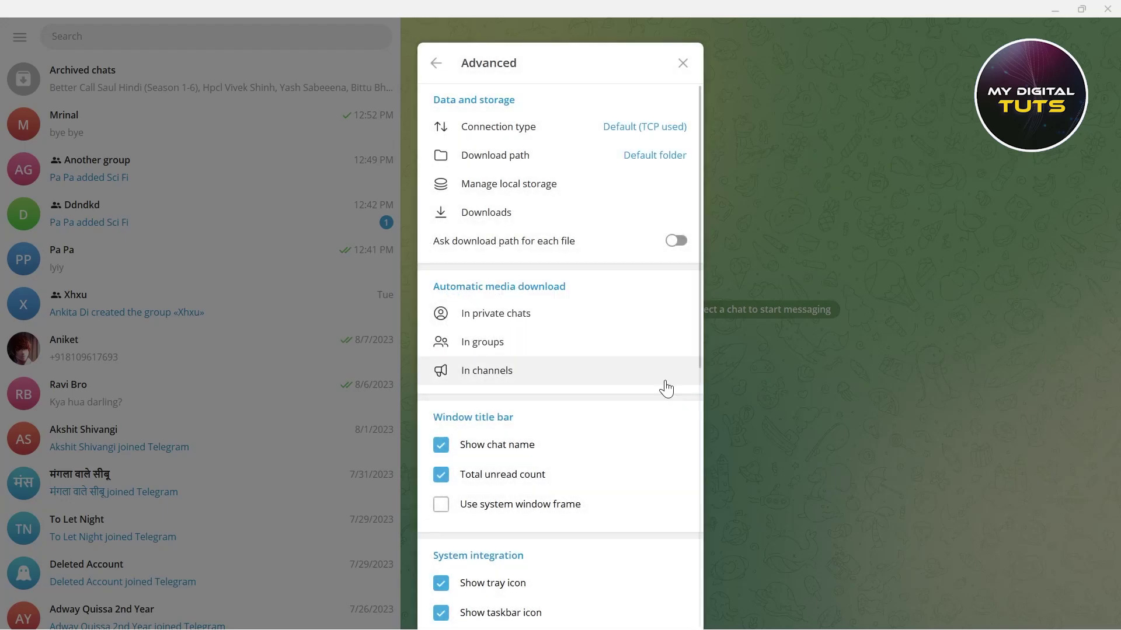
left_click(579, 157)
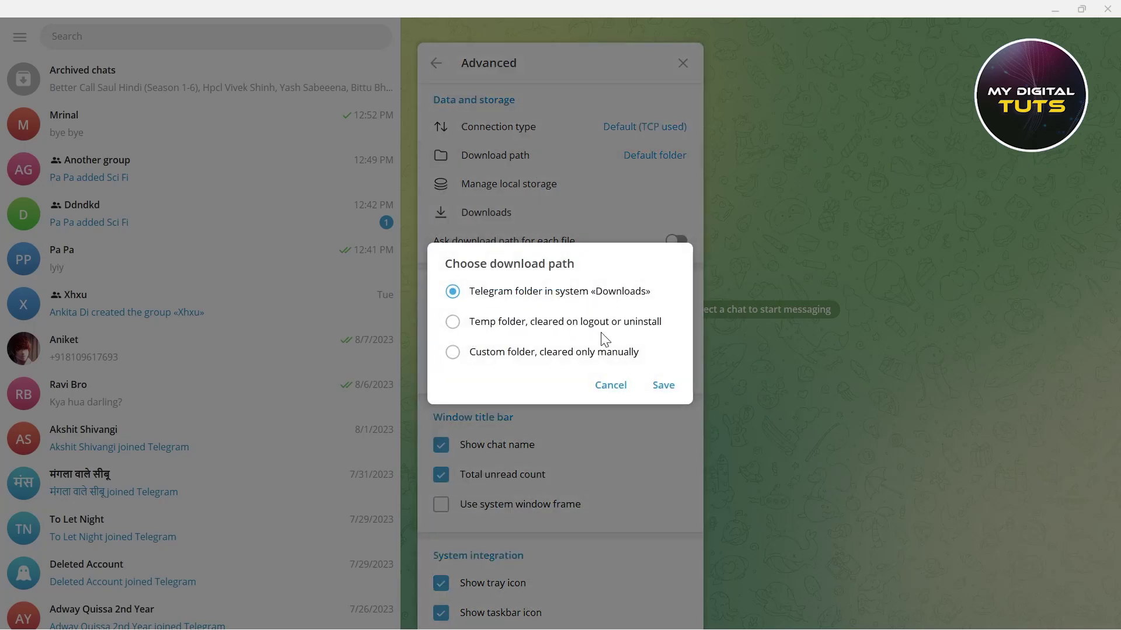
left_click(670, 392)
Open the Edits chat's photo full screen, save it to Downloads, and quit Telegram
left_click(676, 64)
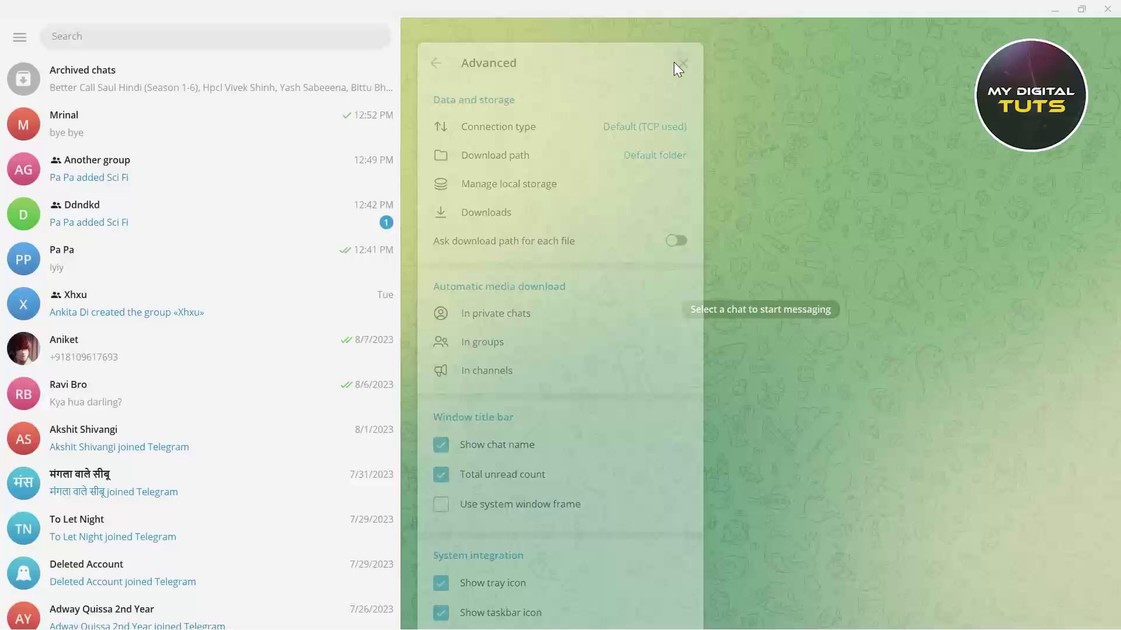
scroll(288, 366, "down", 4)
scroll(287, 366, "down", 10)
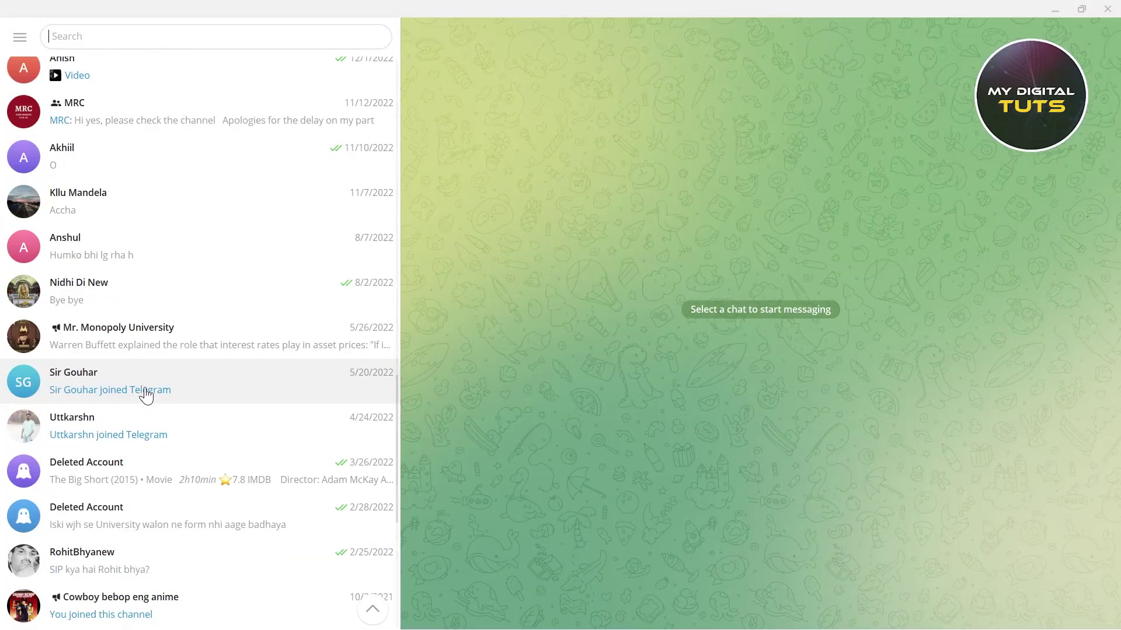
scroll(139, 368, "up", 2)
left_click(112, 115)
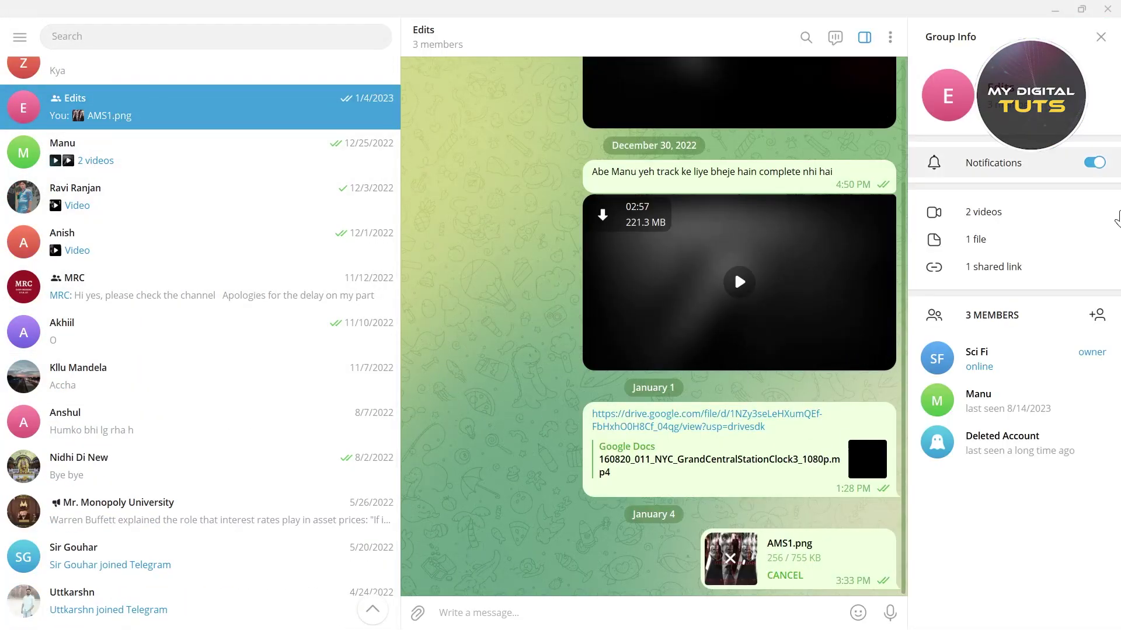
left_click(1100, 37)
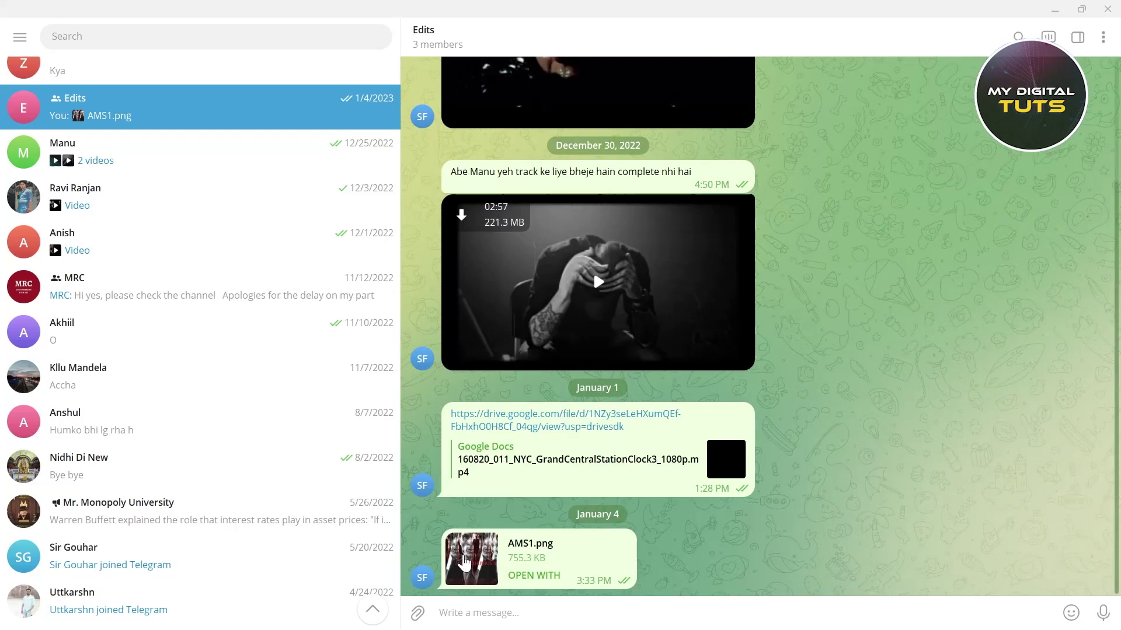
left_click(474, 561)
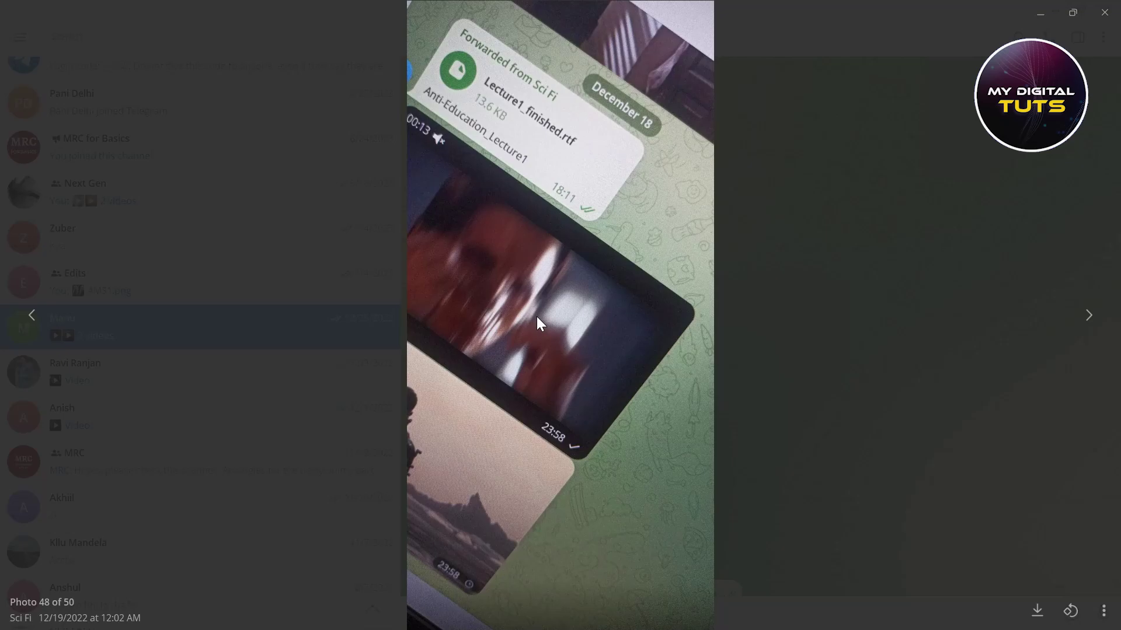
left_click(1037, 611)
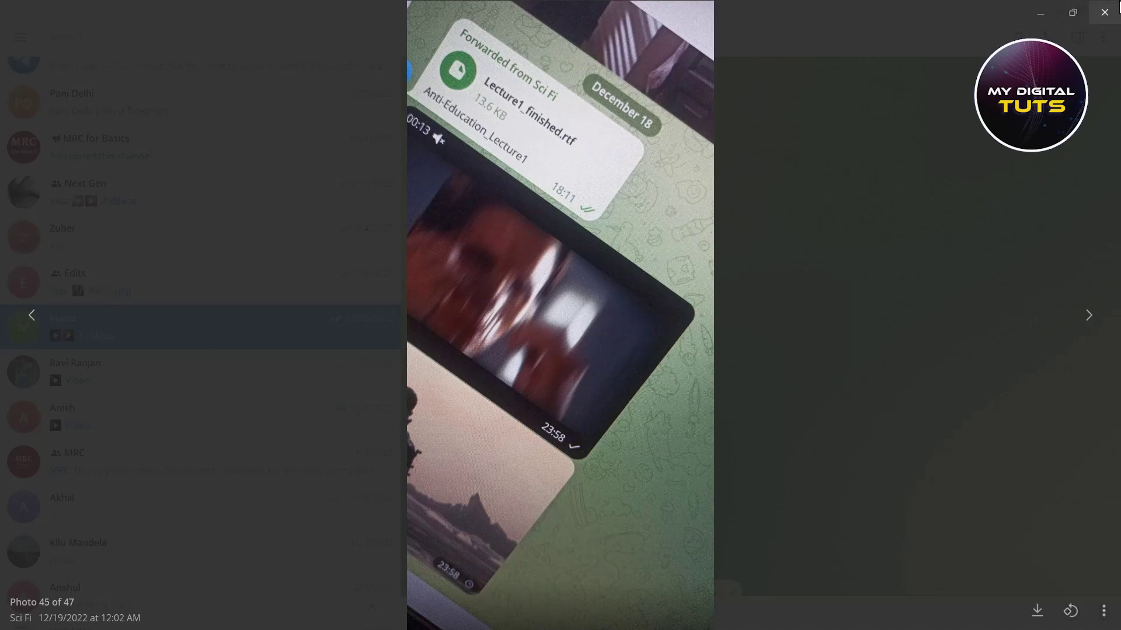
left_click(1118, 7)
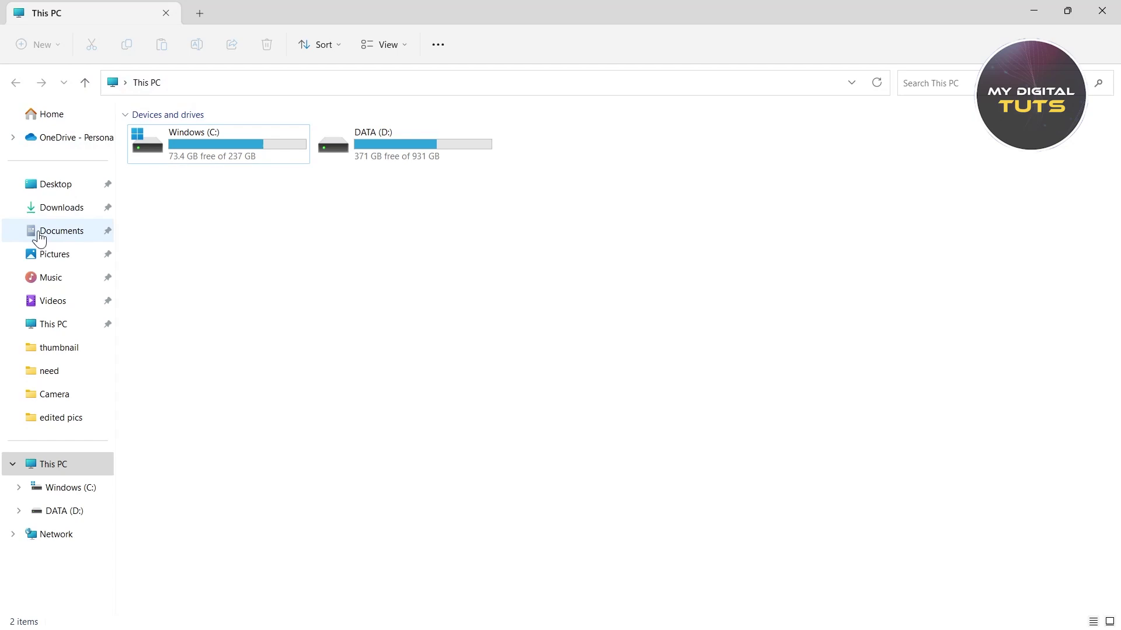
Show the Downloads folder in File Explorer, briefly selecting and deselecting the AMS1 image
left_click(58, 211)
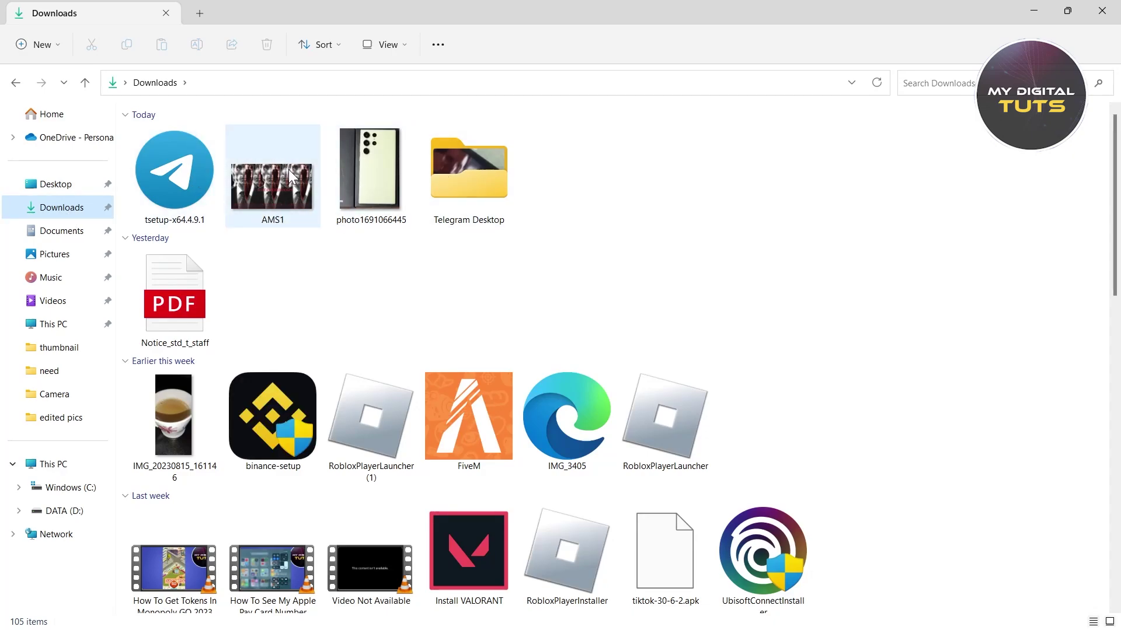
left_click(259, 193)
left_click(608, 228)
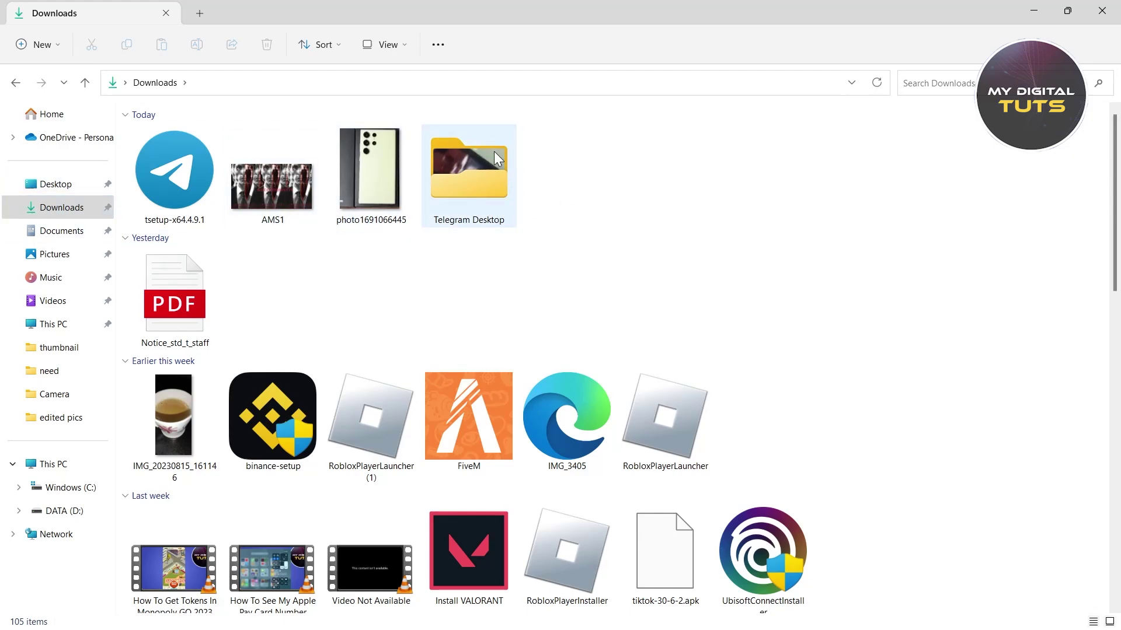
mouse_move(468, 175)
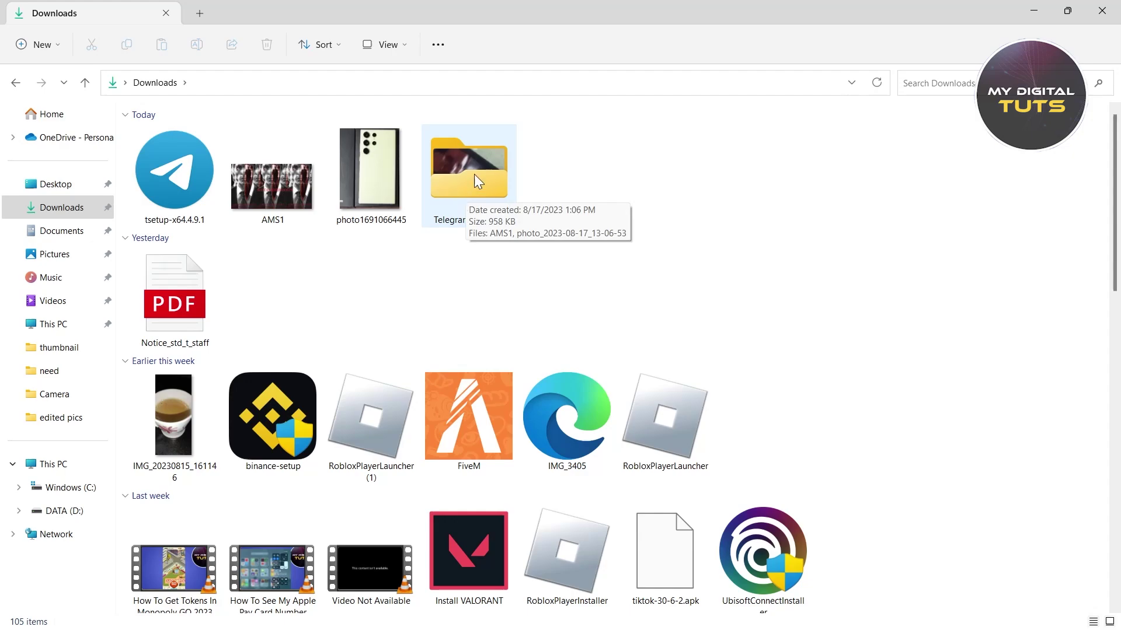
Enter the Telegram Desktop folder and view the downloaded photo, then close the viewer
double_click(474, 175)
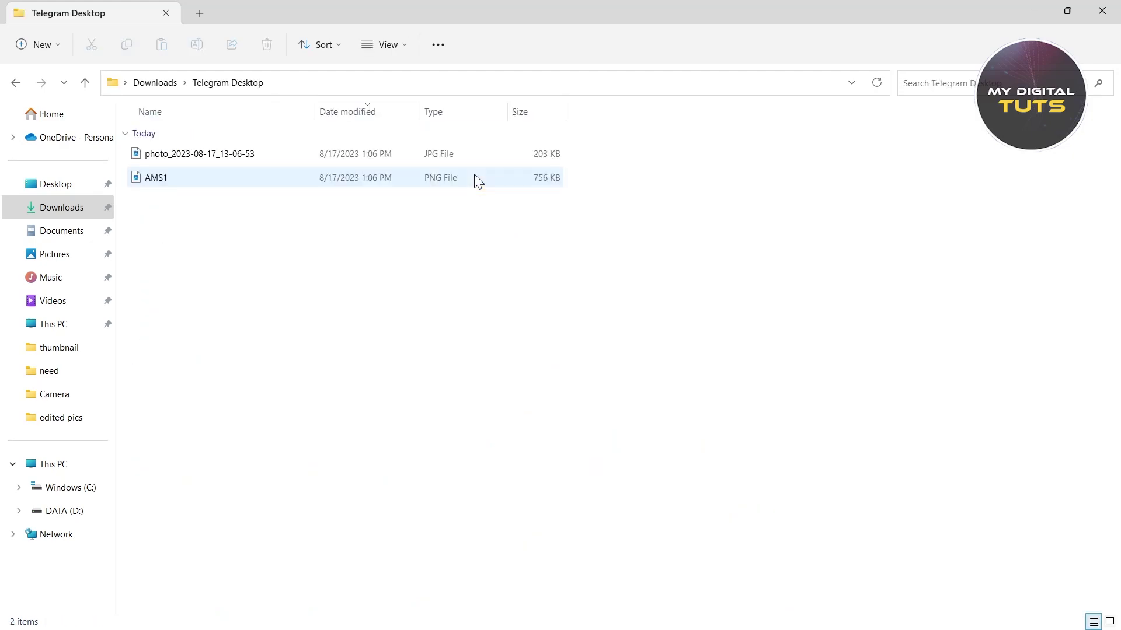
scroll(347, 202, "up", 1, "ctrl")
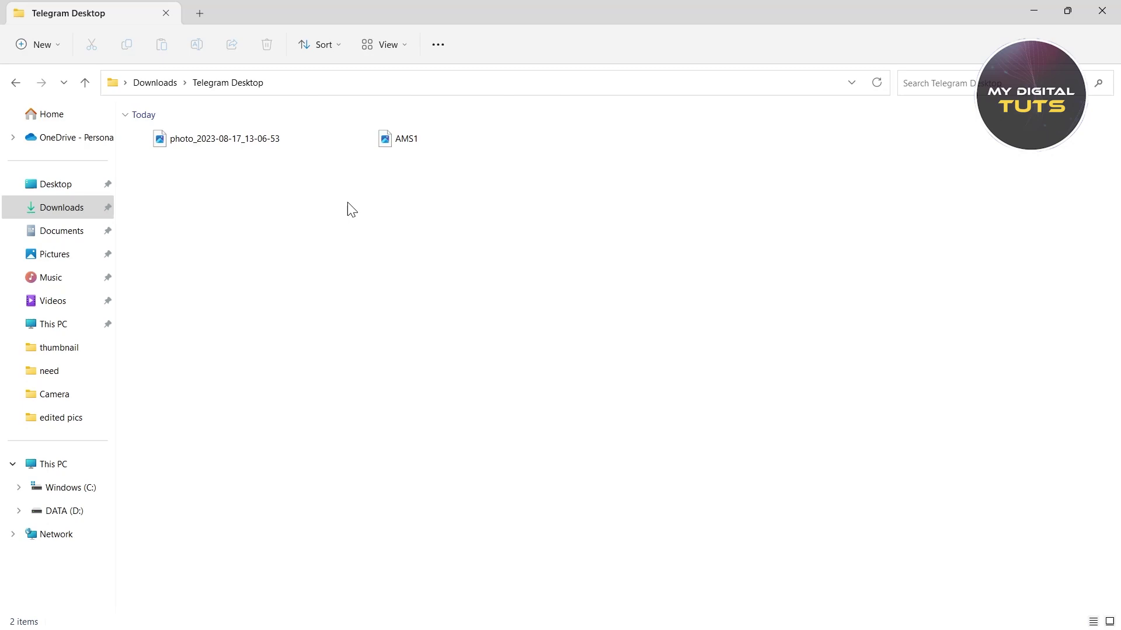
scroll(348, 203, "up", 1, "ctrl")
scroll(358, 190, "up", 1, "ctrl")
scroll(360, 189, "up", 1, "ctrl")
scroll(359, 181, "up", 1, "ctrl")
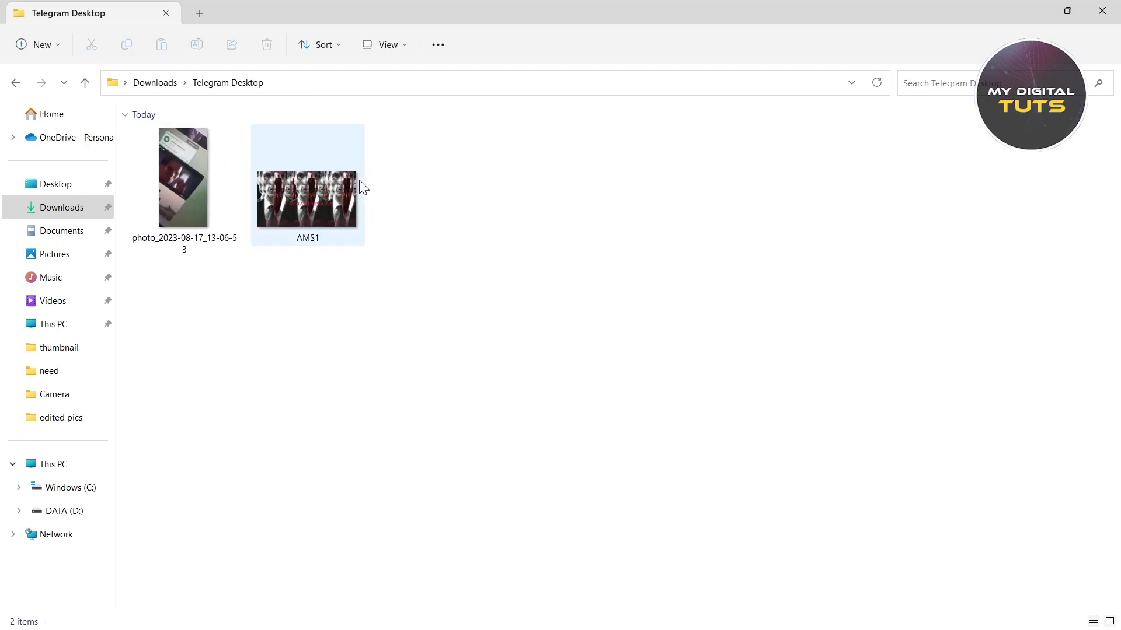
scroll(359, 181, "up", 1, "ctrl")
double_click(186, 214)
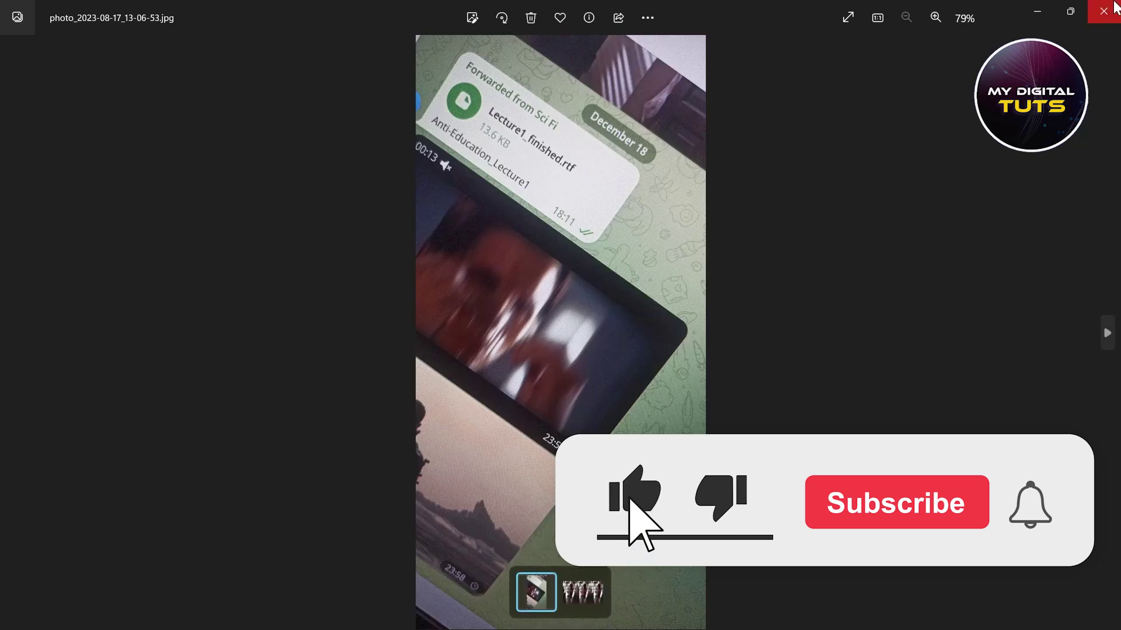
left_click(1110, 9)
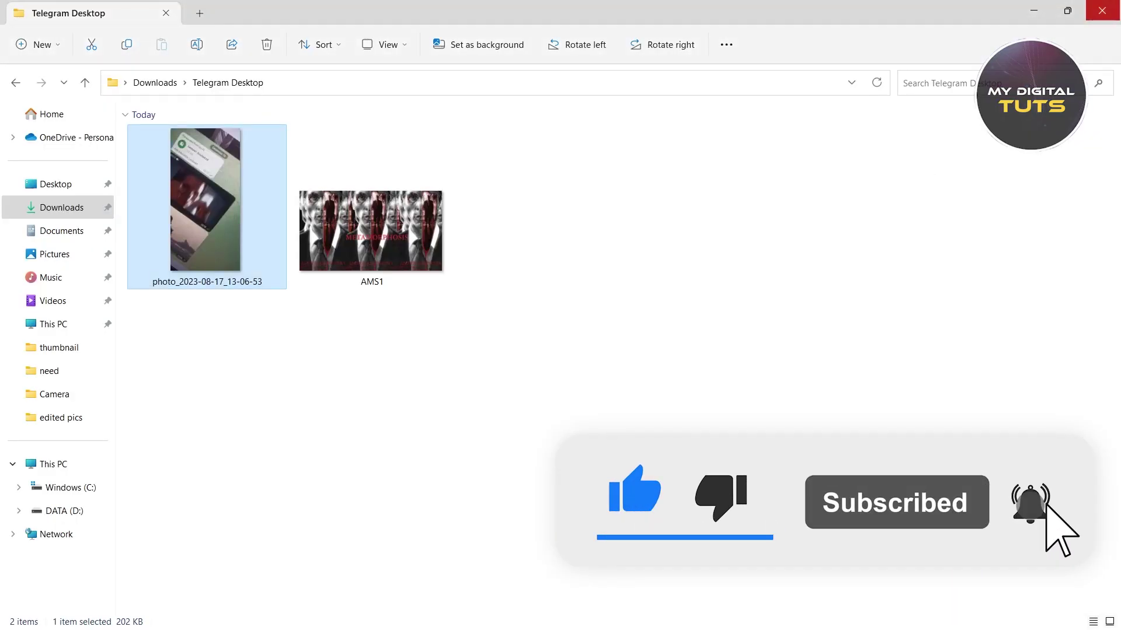